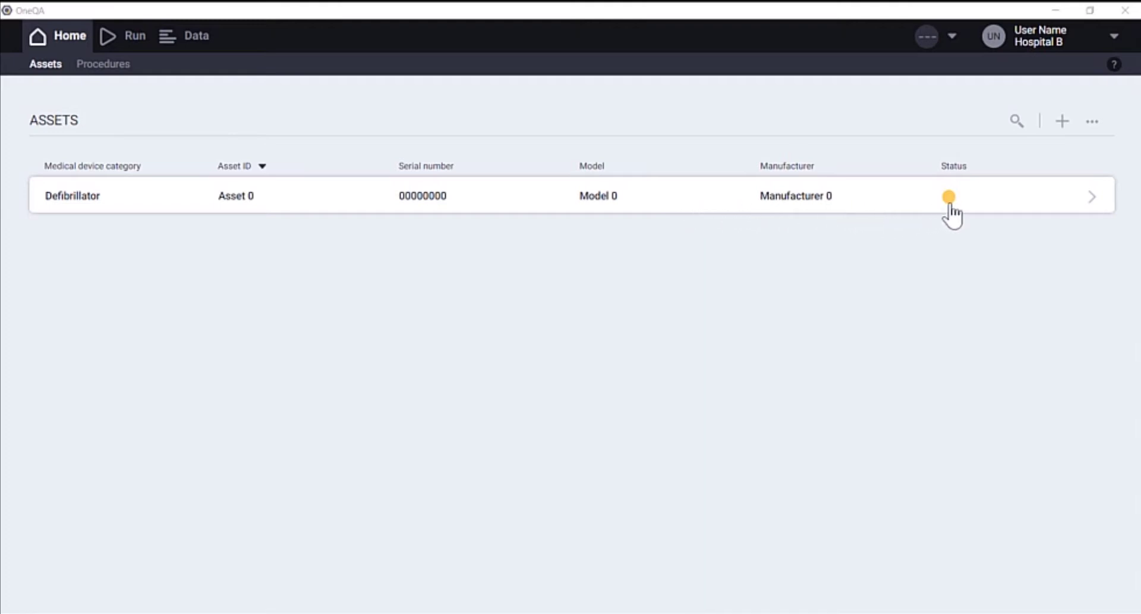
# - Open Asset 0 and link the NFPA99 (2012) Defibrillator procedure from page 2 of the list
pyautogui.click(871, 205)
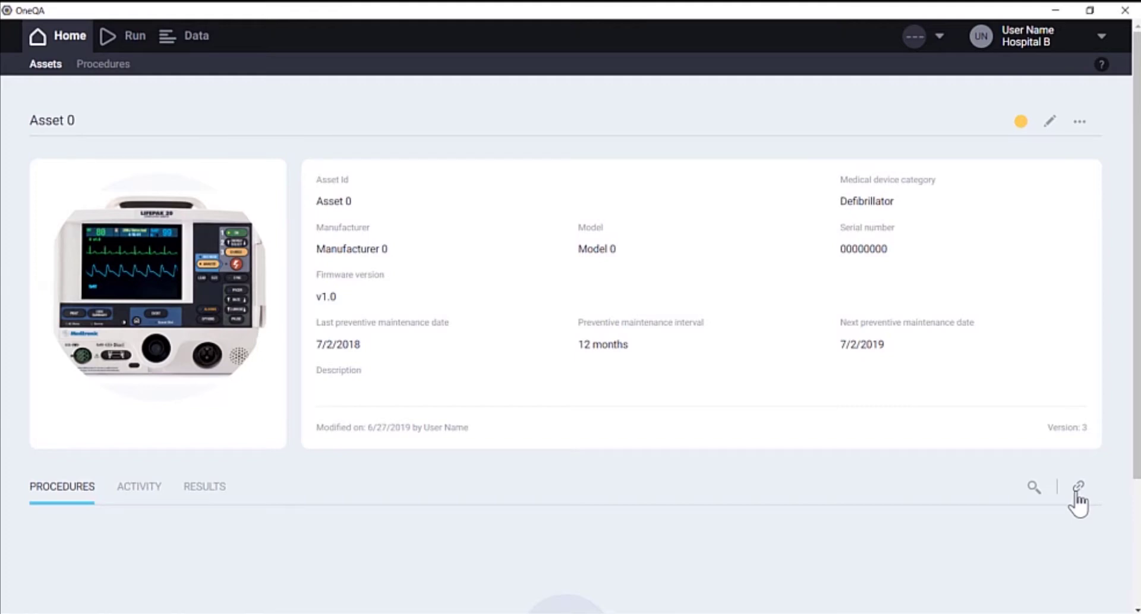
pyautogui.click(1077, 488)
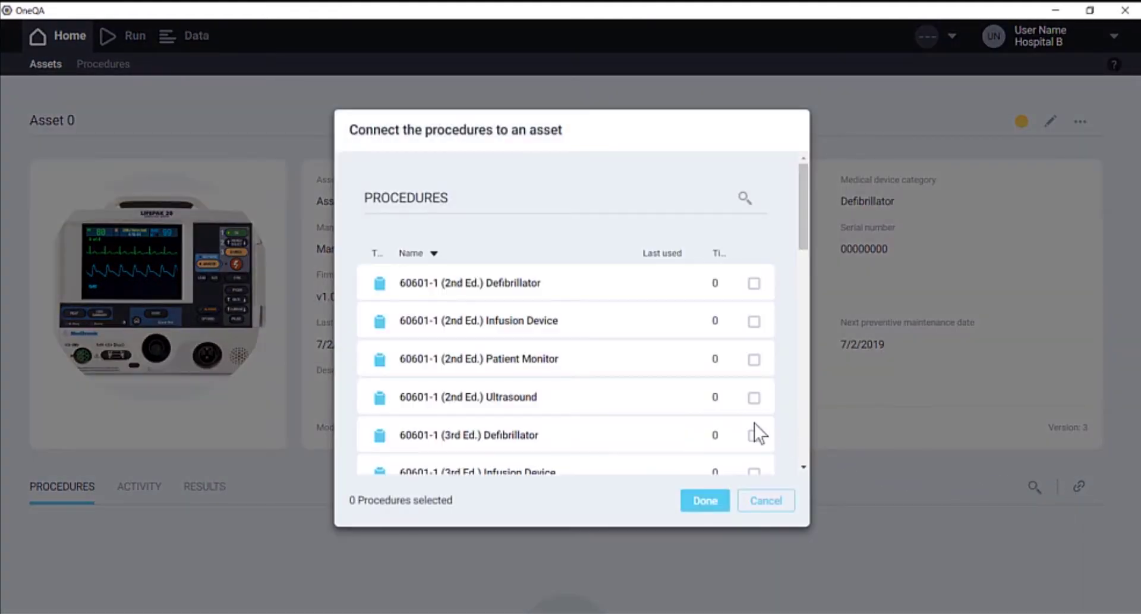
pyautogui.scroll(-15, 594, 387)
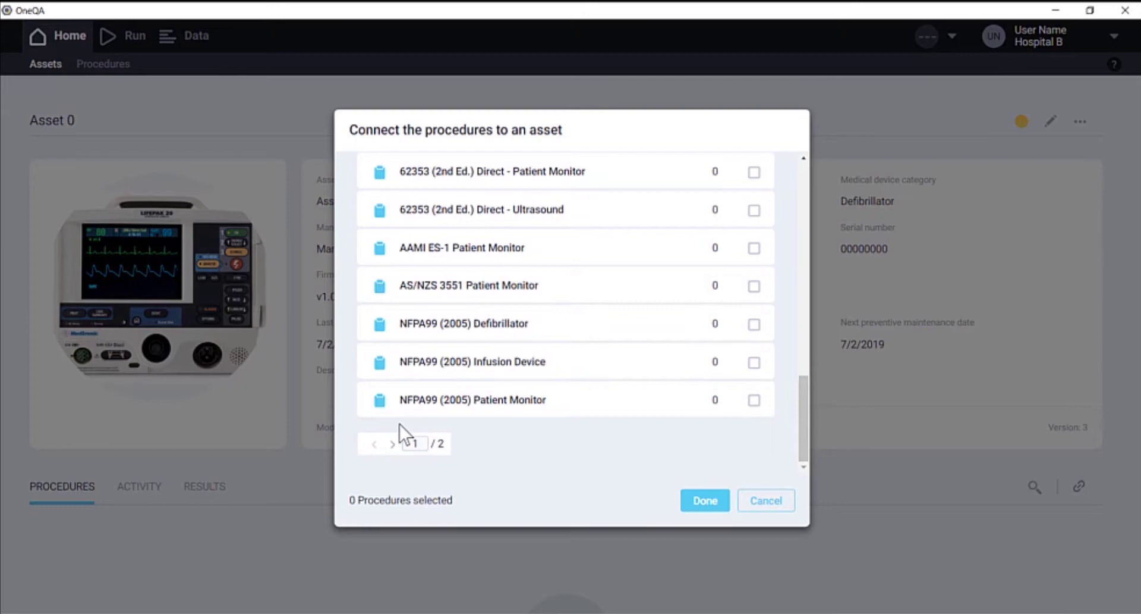
pyautogui.click(392, 445)
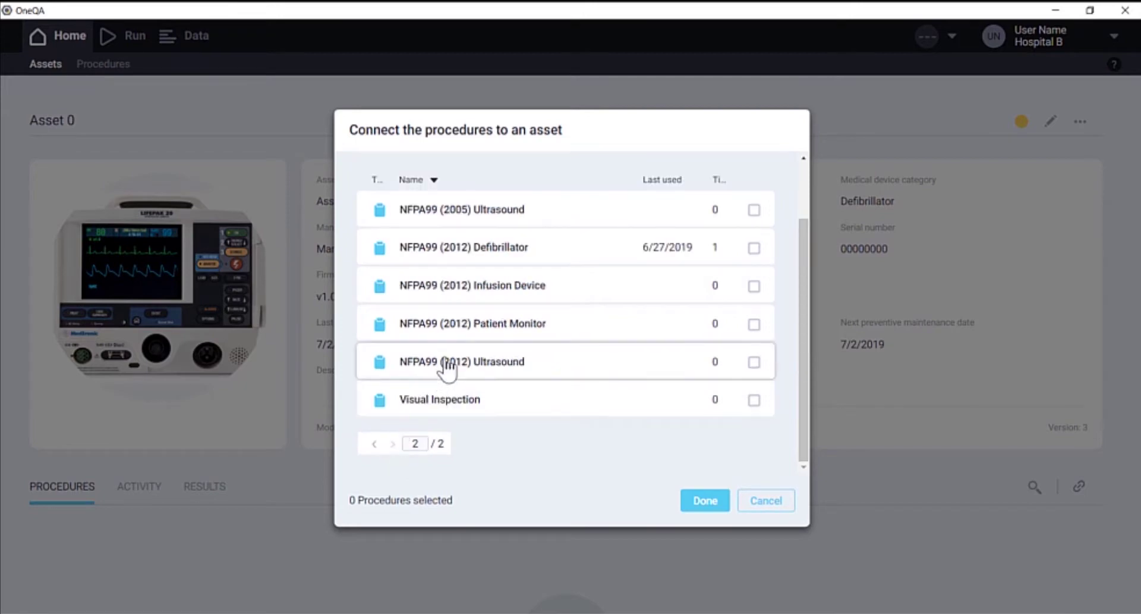
pyautogui.click(485, 261)
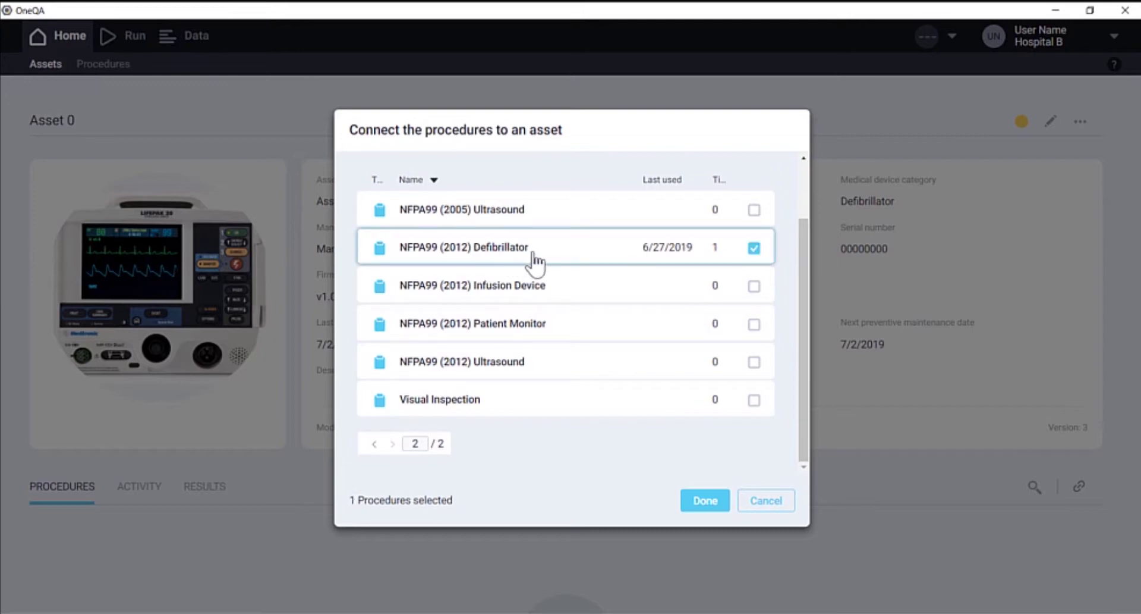
pyautogui.click(702, 500)
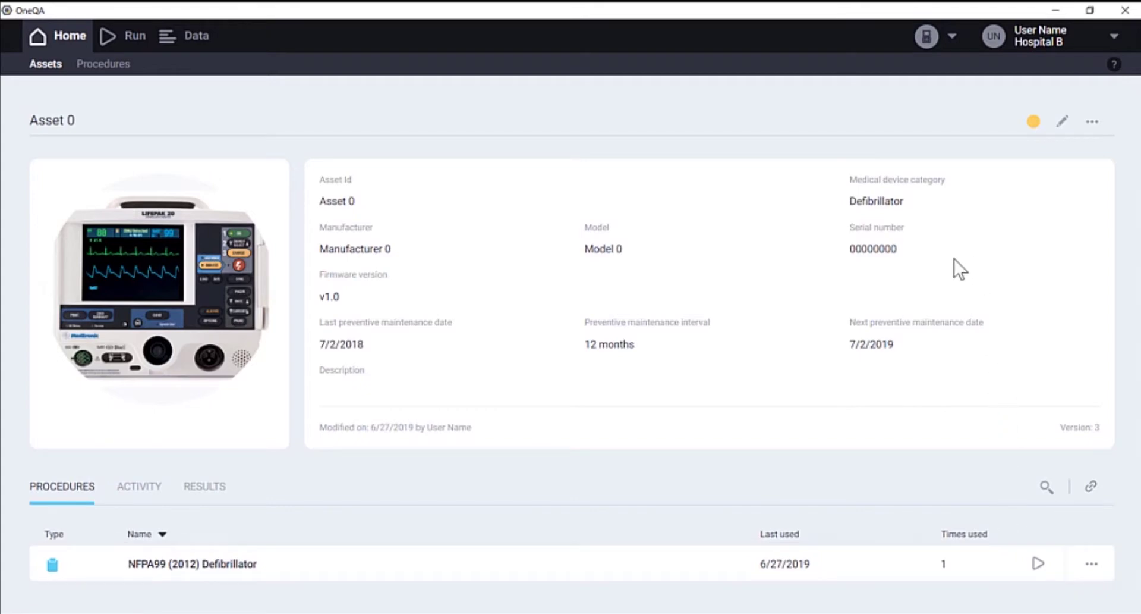
# - Review the ESA615 analyzer's settings (calibrated 01 April 2019, firmware v3.00) and close them
pyautogui.click(943, 45)
pyautogui.click(961, 106)
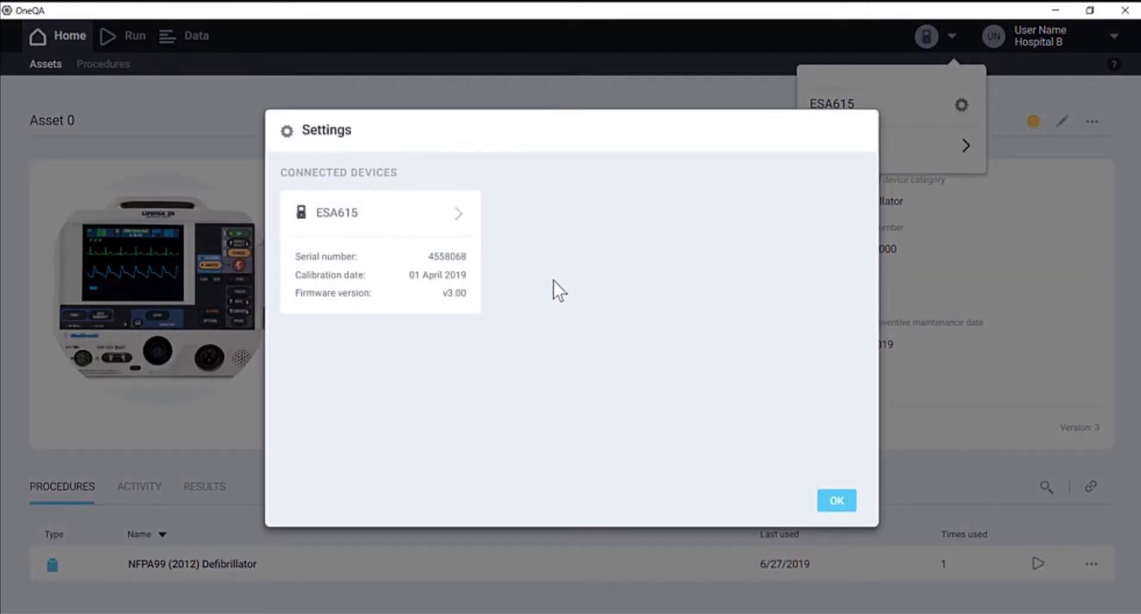
pyautogui.click(837, 500)
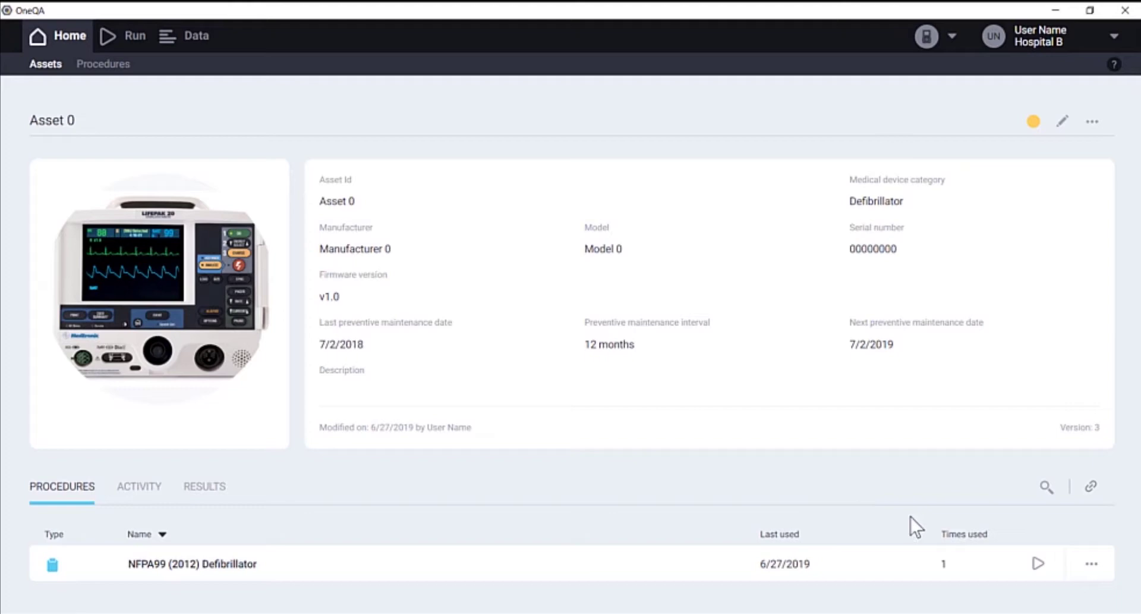
# - Start the NFPA99 (2012) Defibrillator run and enter work order ID 1234567
pyautogui.click(1036, 570)
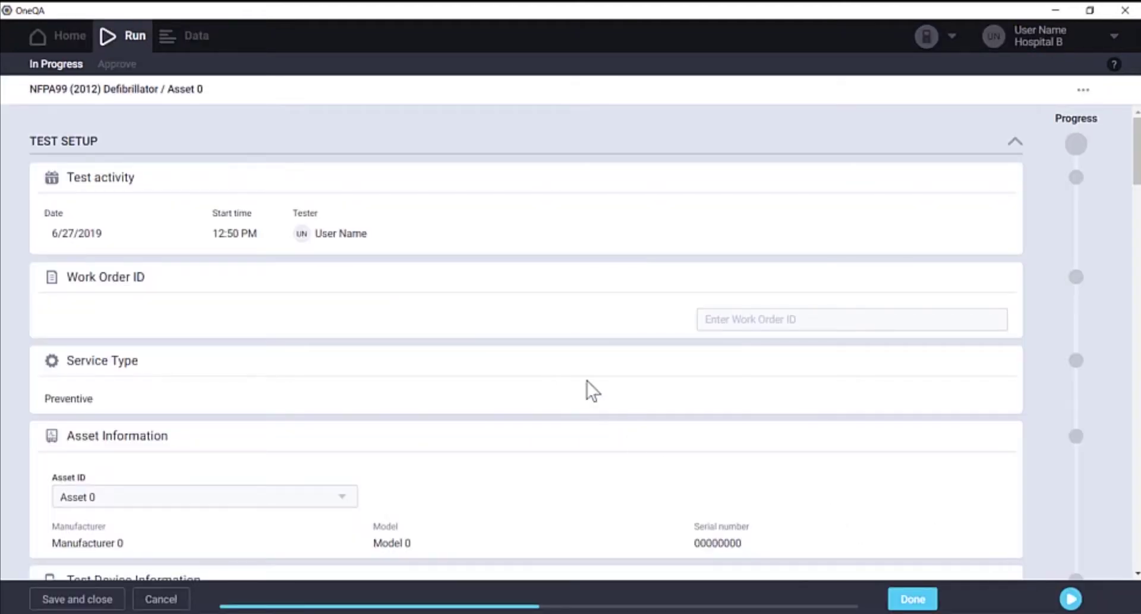
pyautogui.click(638, 188)
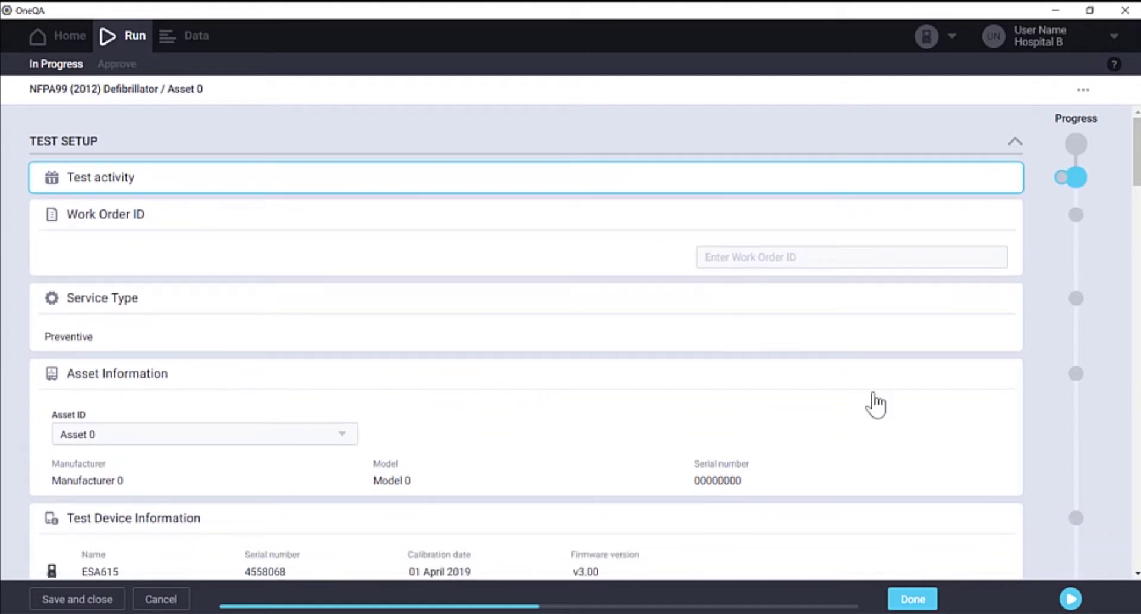
pyautogui.click(1072, 599)
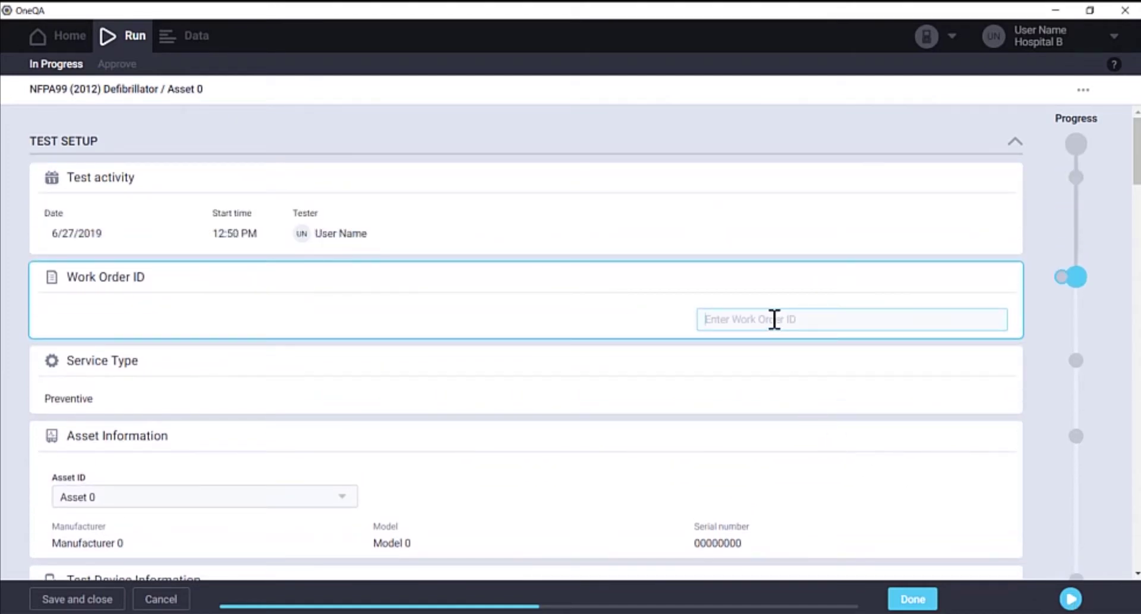
pyautogui.write('1234567')
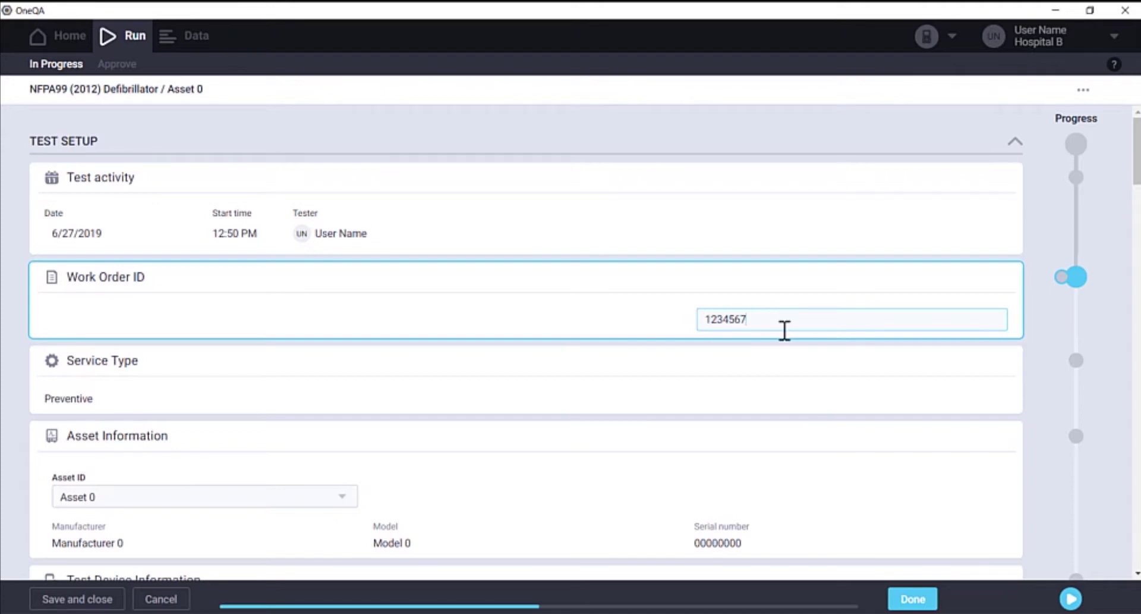
# - Step through Service Type, Asset, Test Device and Electrical Safety setup cards to the visual inspection
pyautogui.click(1071, 599)
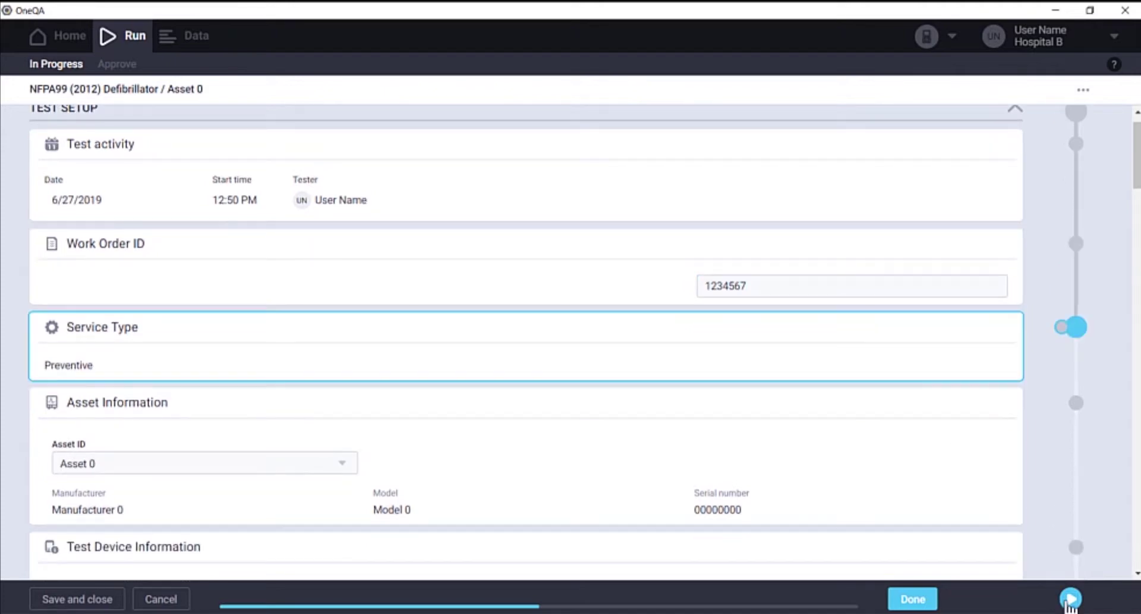
pyautogui.click(1071, 599)
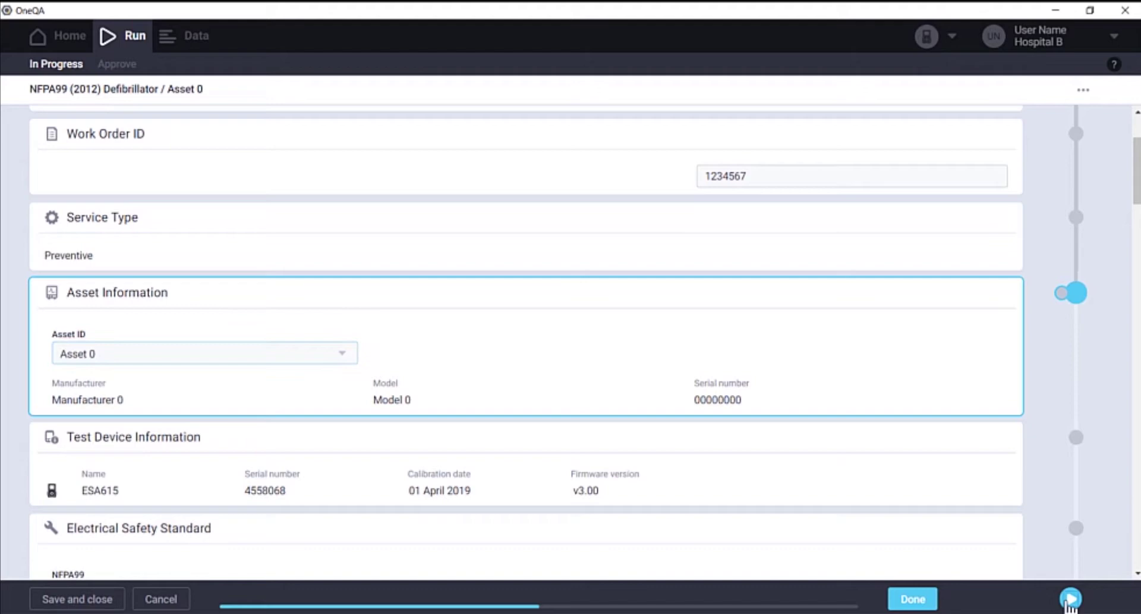
pyautogui.click(1070, 599)
pyautogui.click(1070, 599)
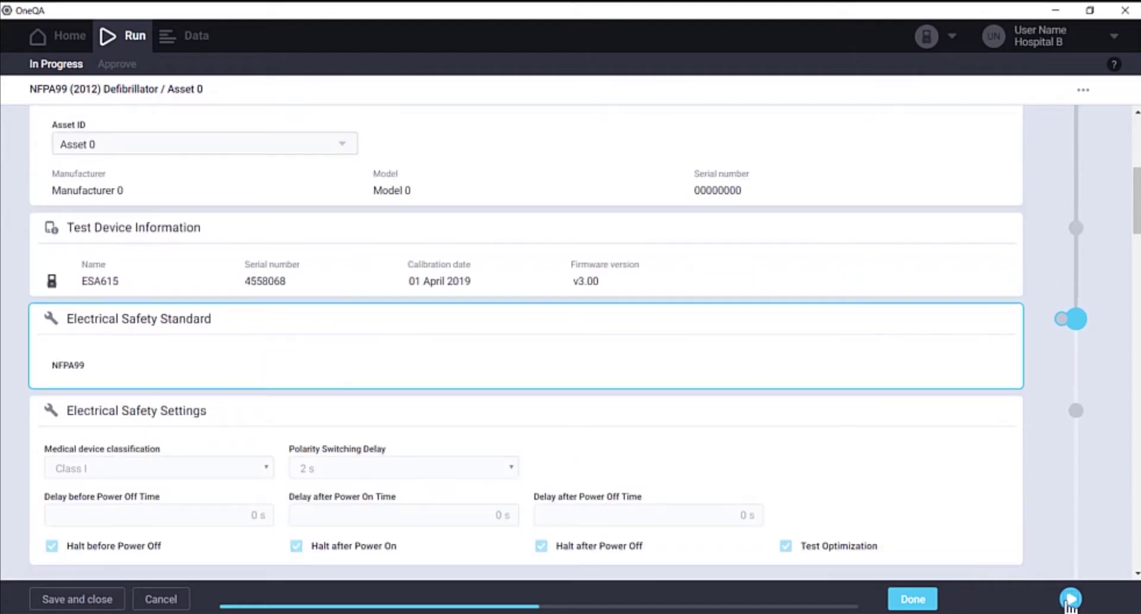
pyautogui.click(1071, 598)
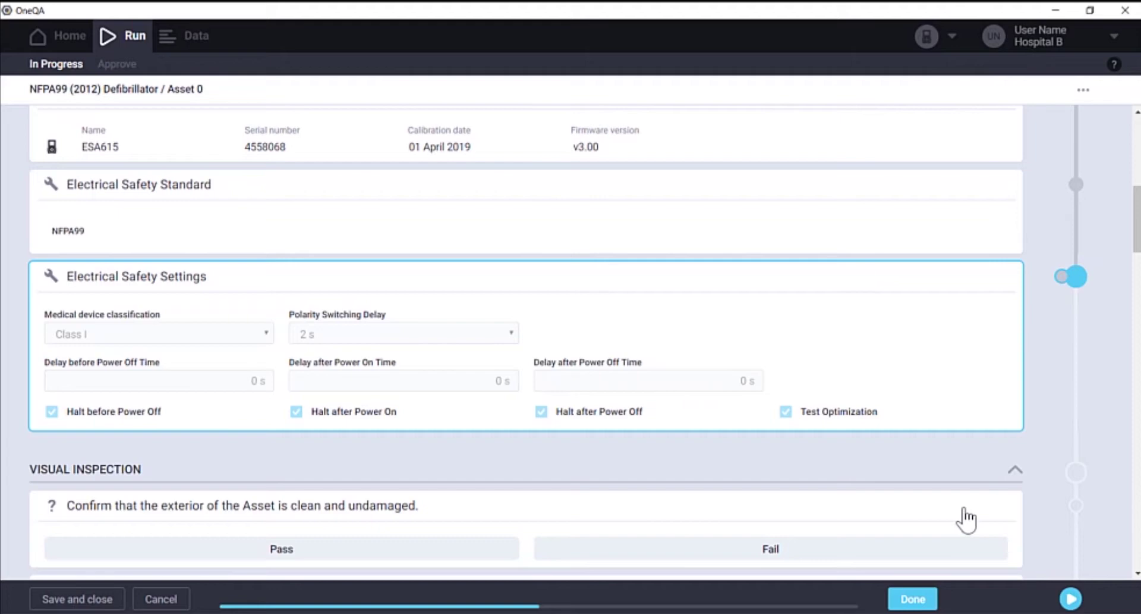
# - Pass the exterior, power cord and sensors/cables checks, then expand the Important safety note
pyautogui.scroll(-1, 935, 510)
pyautogui.scroll(-2, 934, 510)
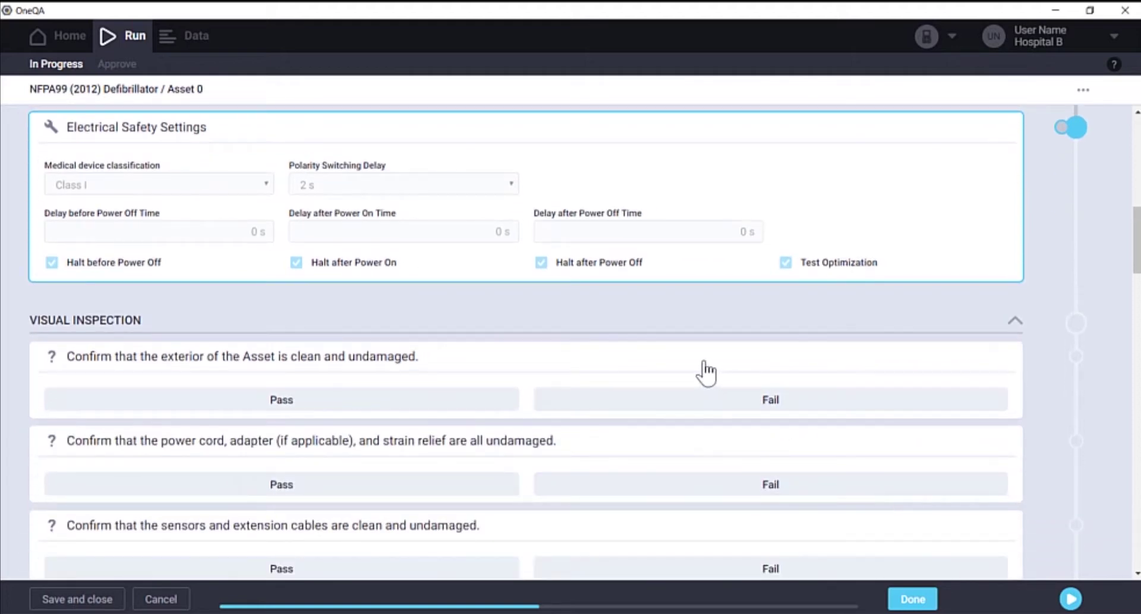
pyautogui.click(289, 409)
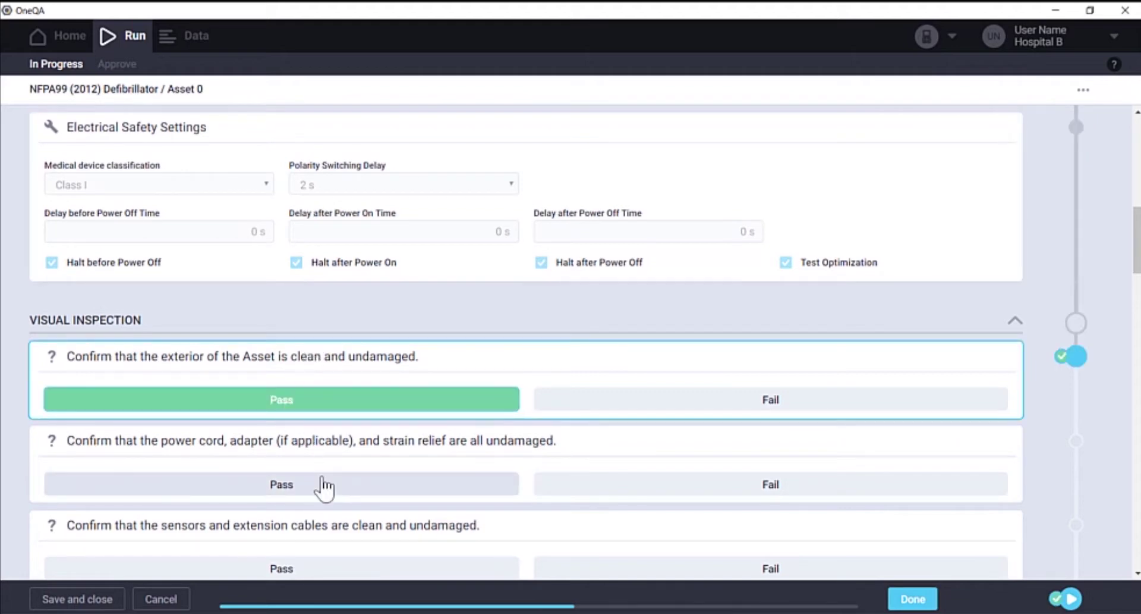
pyautogui.click(321, 479)
pyautogui.click(306, 427)
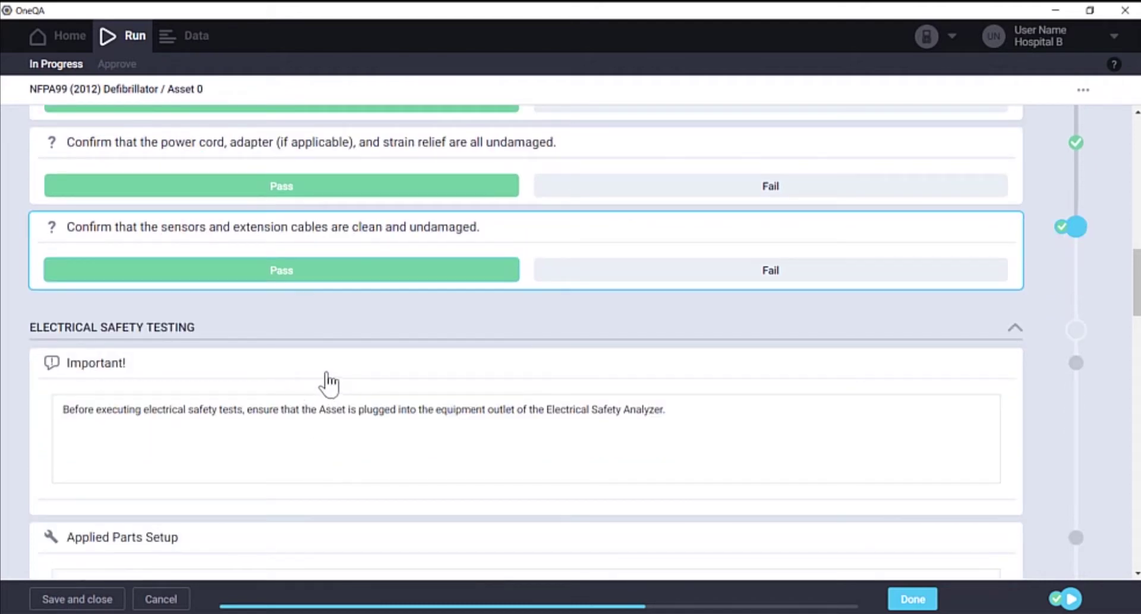
pyautogui.click(329, 383)
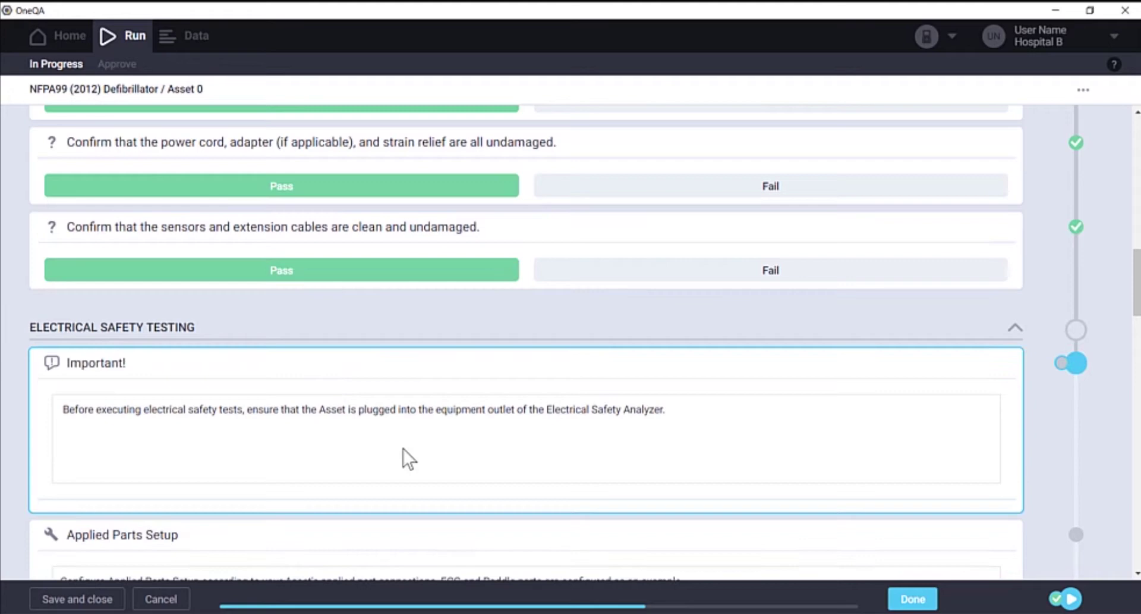
pyautogui.click(458, 372)
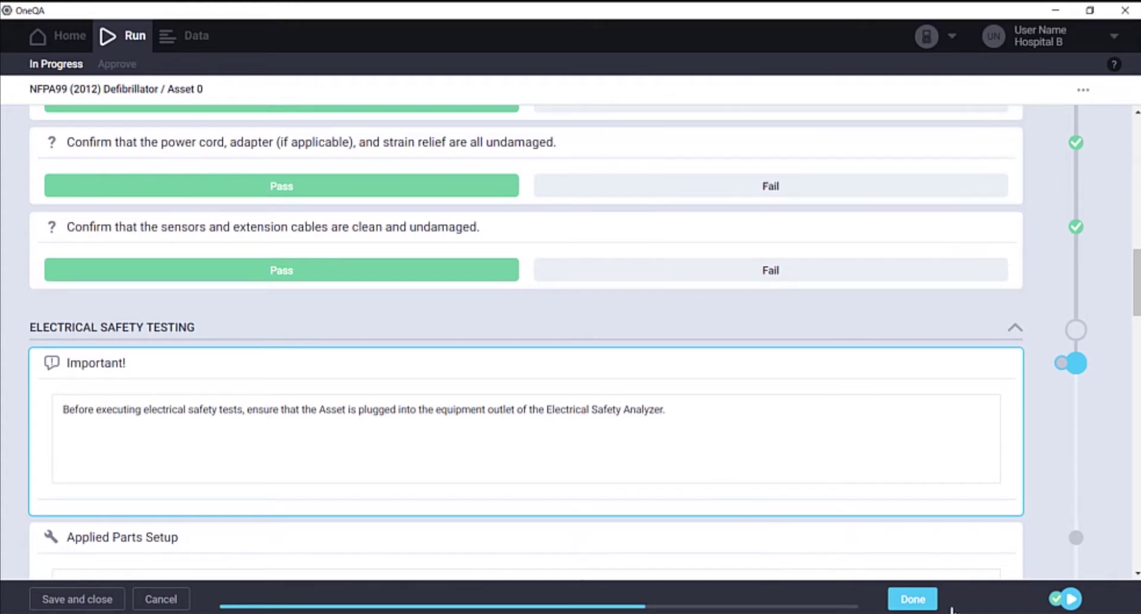
# - Advance to Applied Parts Setup showing ECG (CF, 3 parts) and Paddle (CF-Pad, 2 parts)
pyautogui.click(1070, 598)
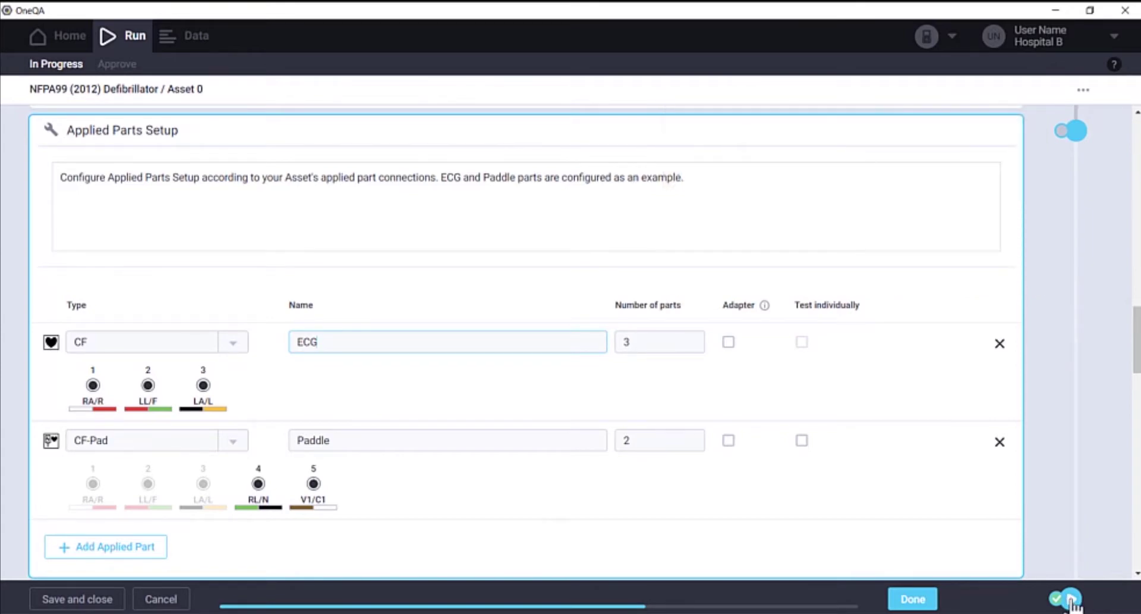
# - Start the electrical safety tests, zero the test lead and measure 0.11 Ω earth resistance
pyautogui.click(1072, 600)
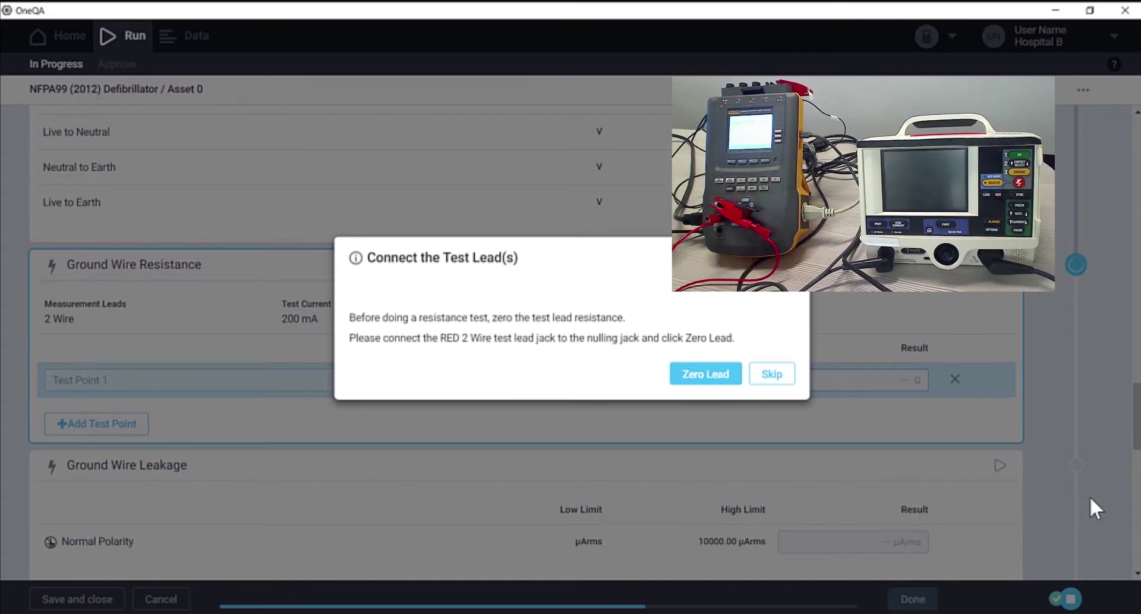
pyautogui.click(704, 373)
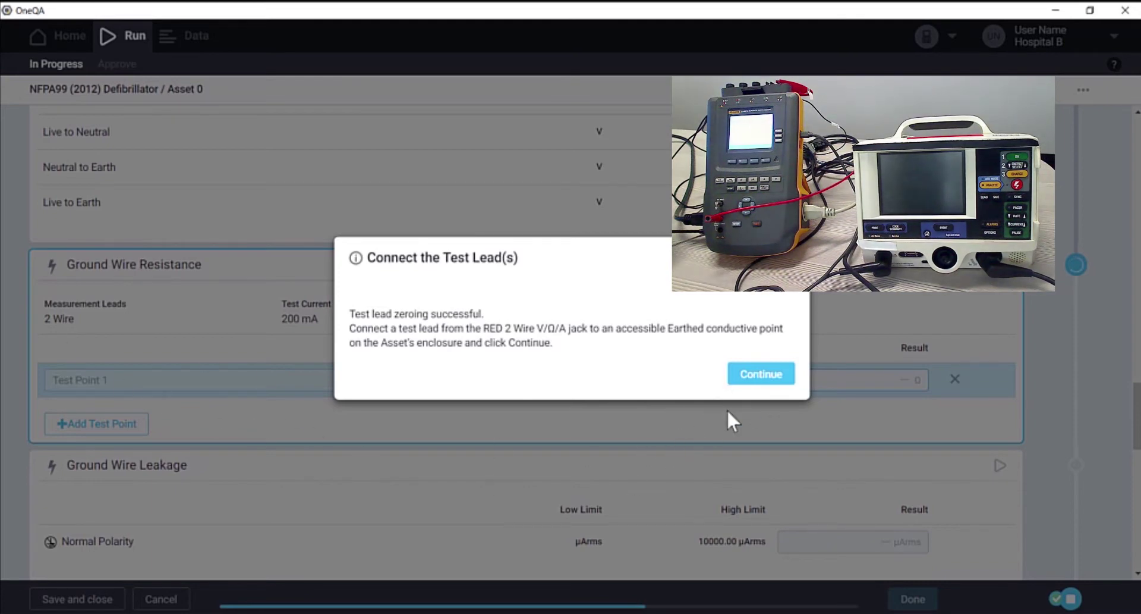
pyautogui.click(758, 373)
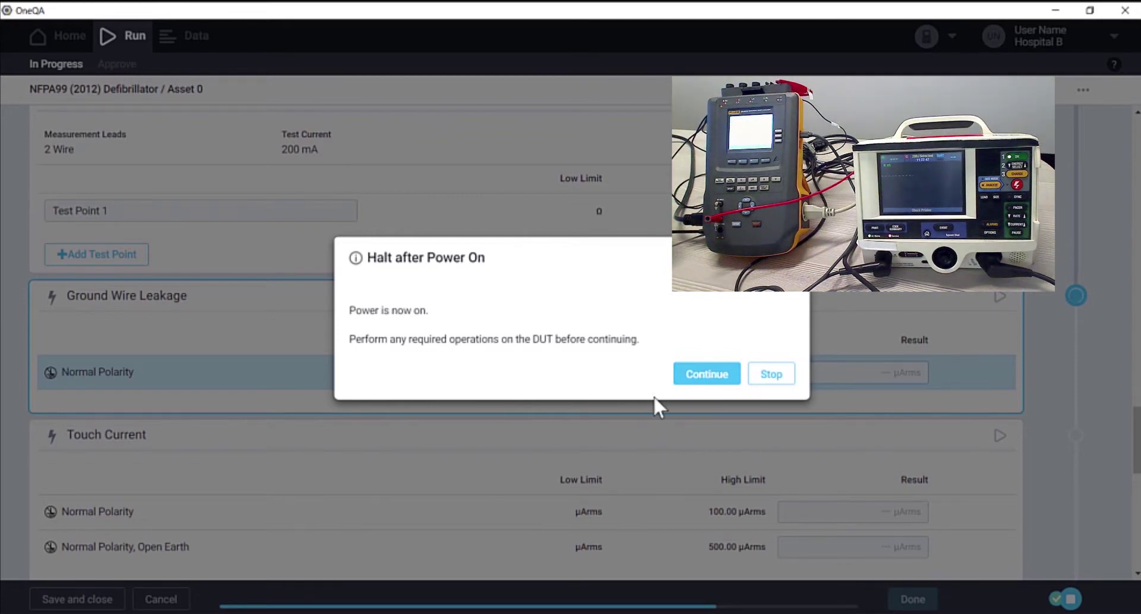
# - Resume after the power-on halt and finish the leakage tests with all readings passing
pyautogui.click(692, 378)
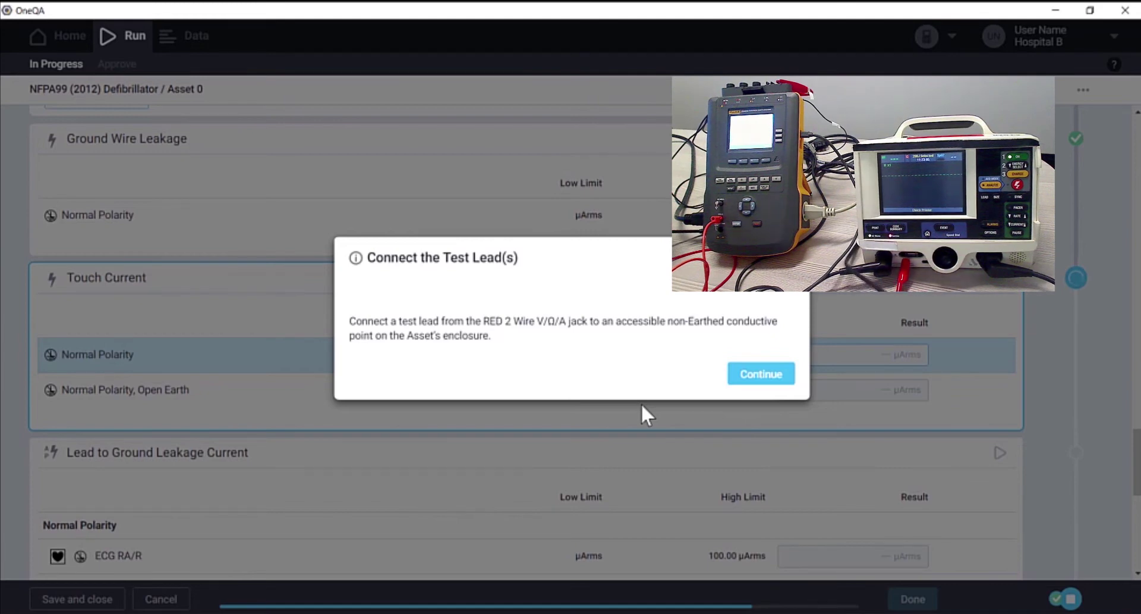
pyautogui.click(759, 374)
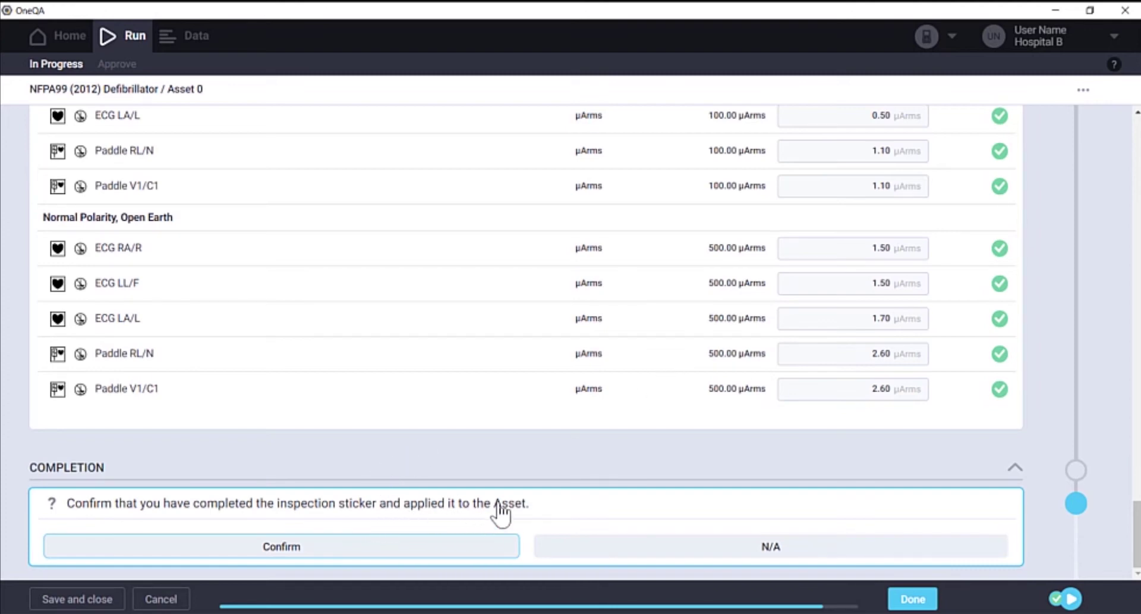
# - Answer N/A to the inspection sticker question and view the Results Awaiting Approval list
pyautogui.click(644, 552)
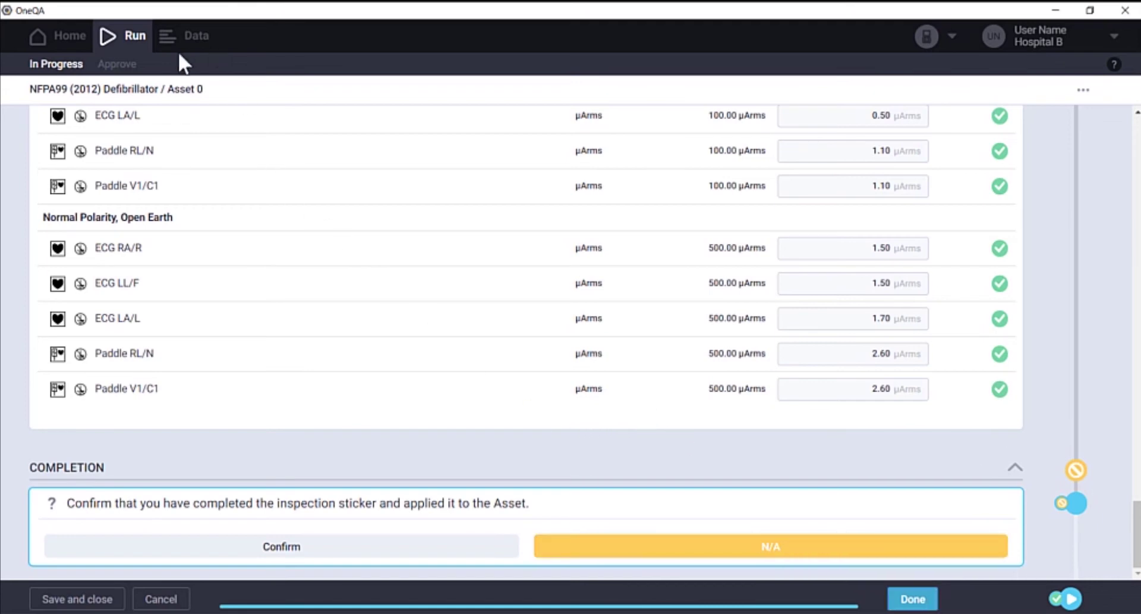
pyautogui.click(126, 67)
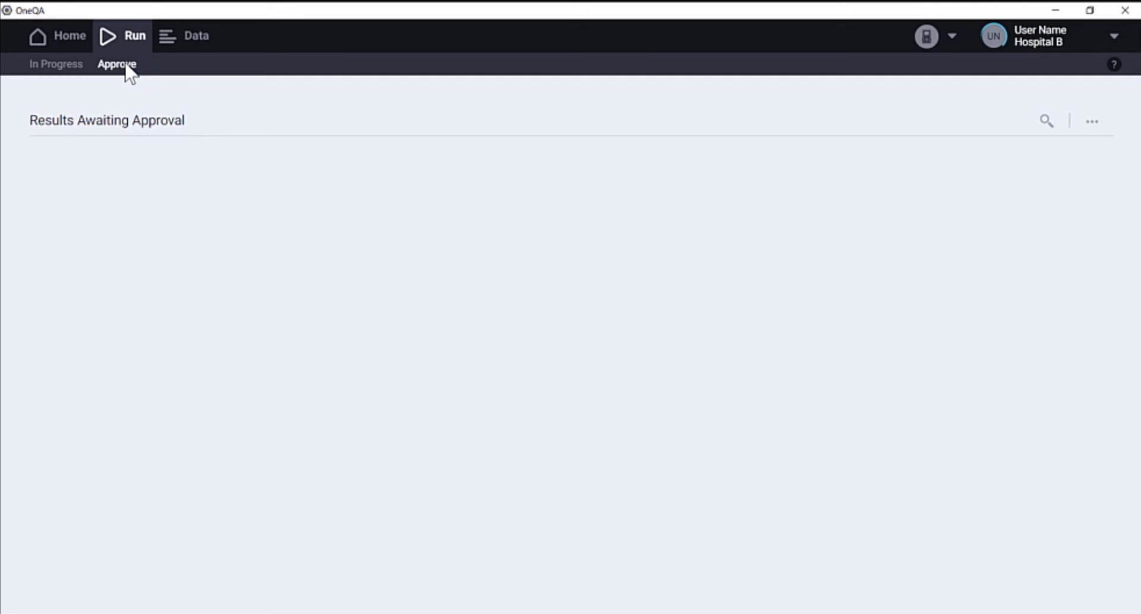